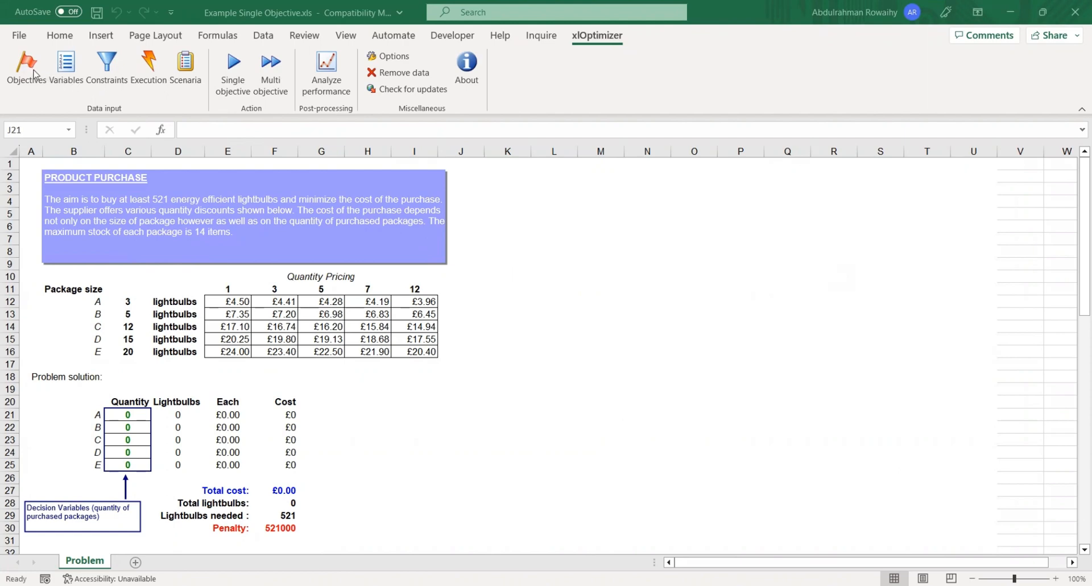
# - Add the total cost in cell F27 as an optimization objective and check its settings
pyautogui.click(32, 72)
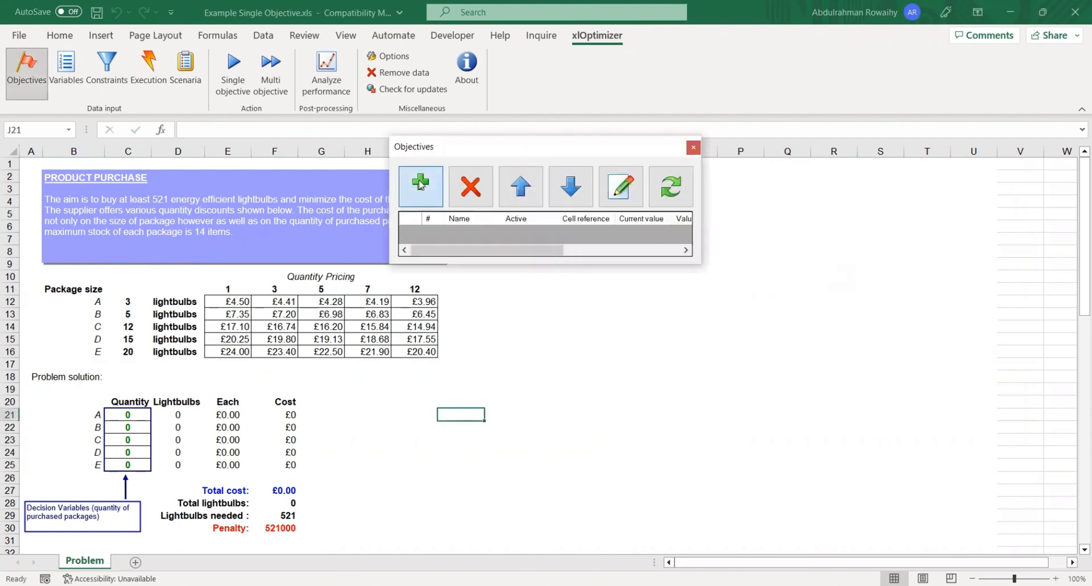
pyautogui.click(420, 183)
pyautogui.click(284, 491)
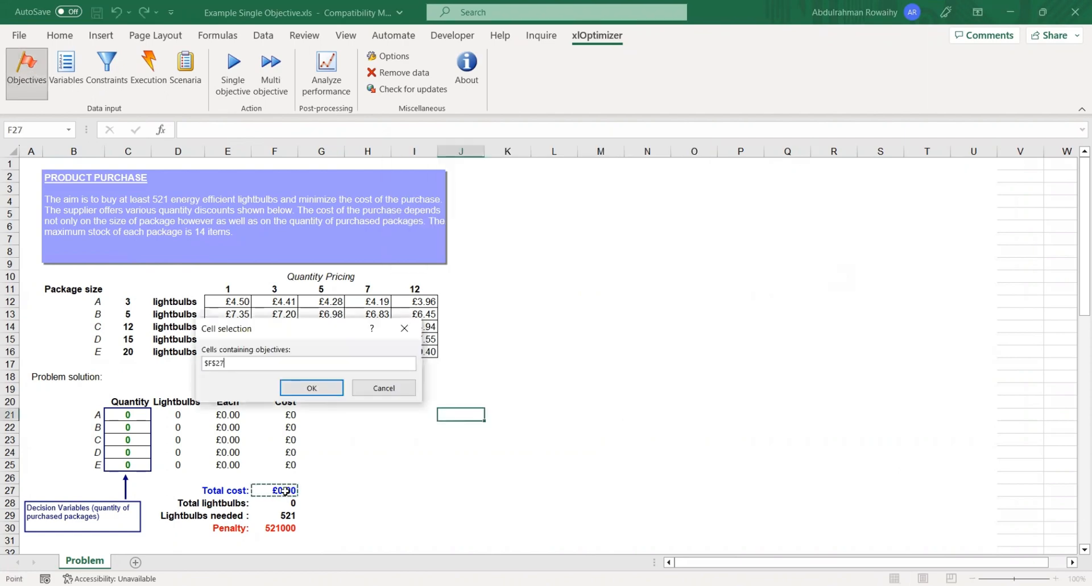
pyautogui.press('Return')
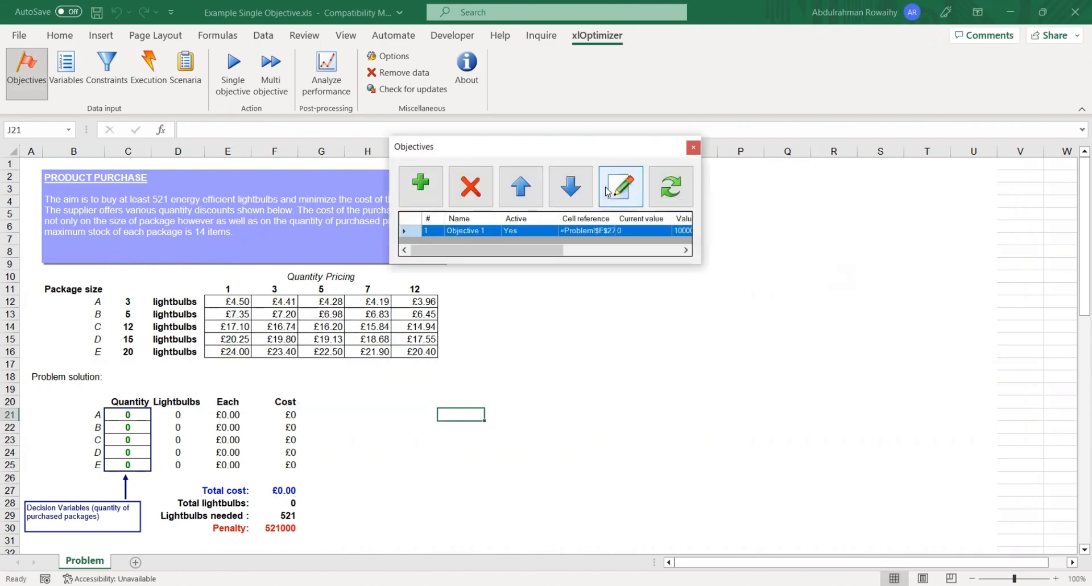
pyautogui.click(620, 186)
pyautogui.click(170, 288)
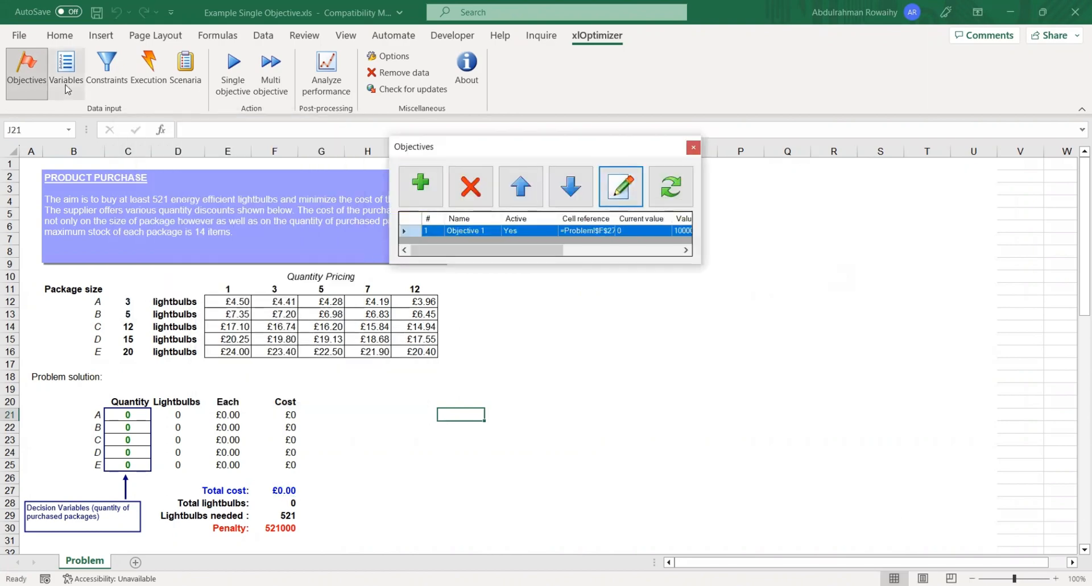
# - Add the package quantity cells C21:C25 as the decision variables
pyautogui.click(67, 88)
pyautogui.click(132, 414)
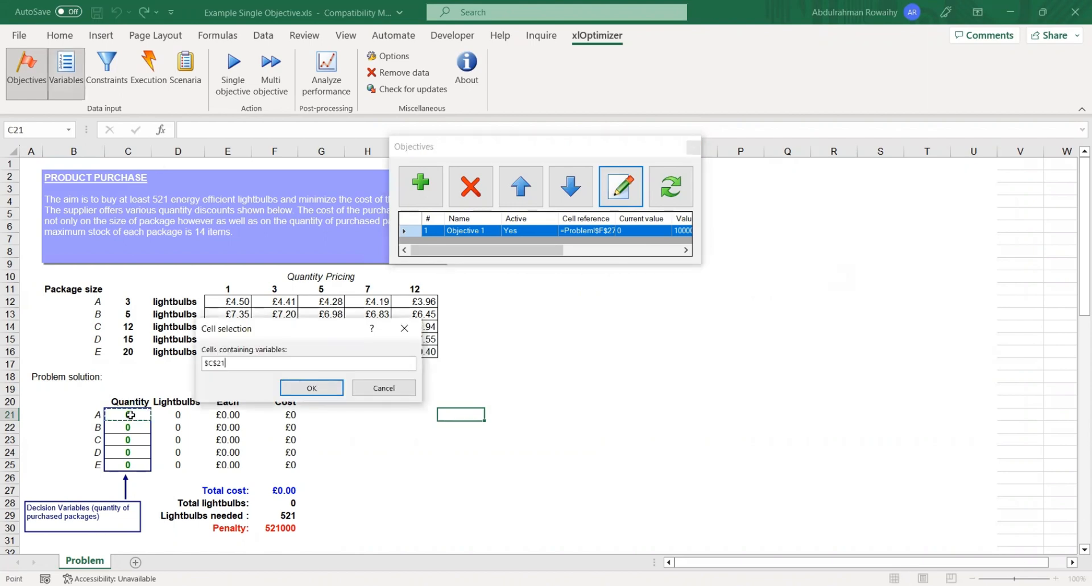
pyautogui.keyDown('shift'); pyautogui.click(130, 466); pyautogui.keyUp('shift')
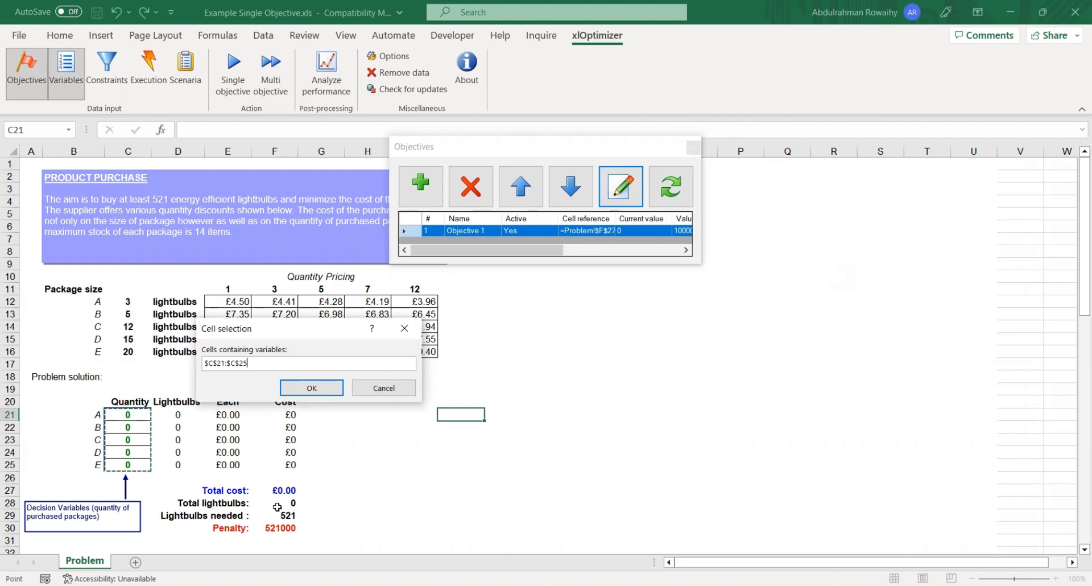
pyautogui.click(325, 390)
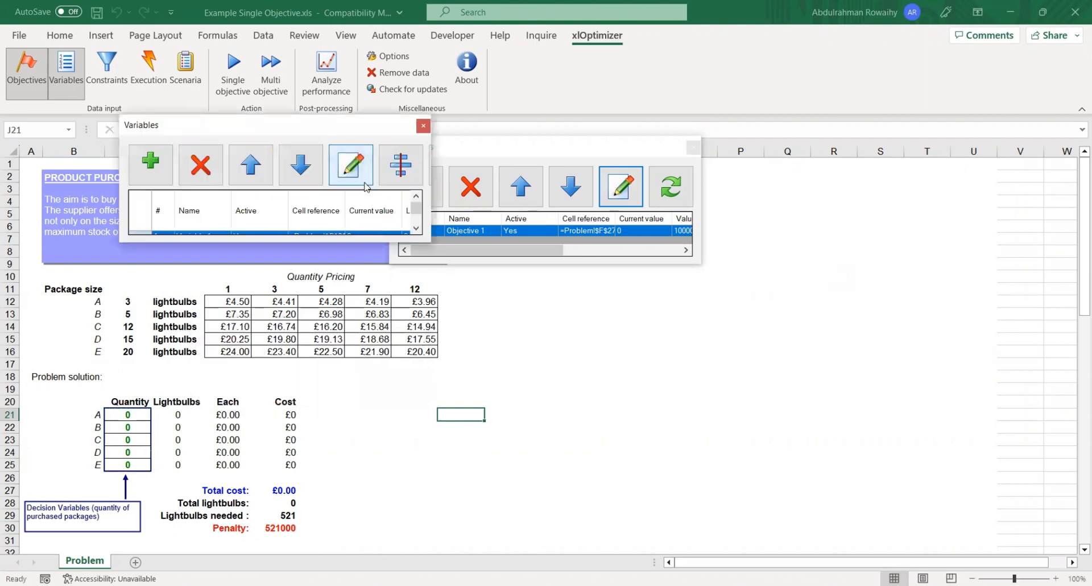
# - Set the decision variables' upper bound to 14 and their step to 1
pyautogui.click(364, 183)
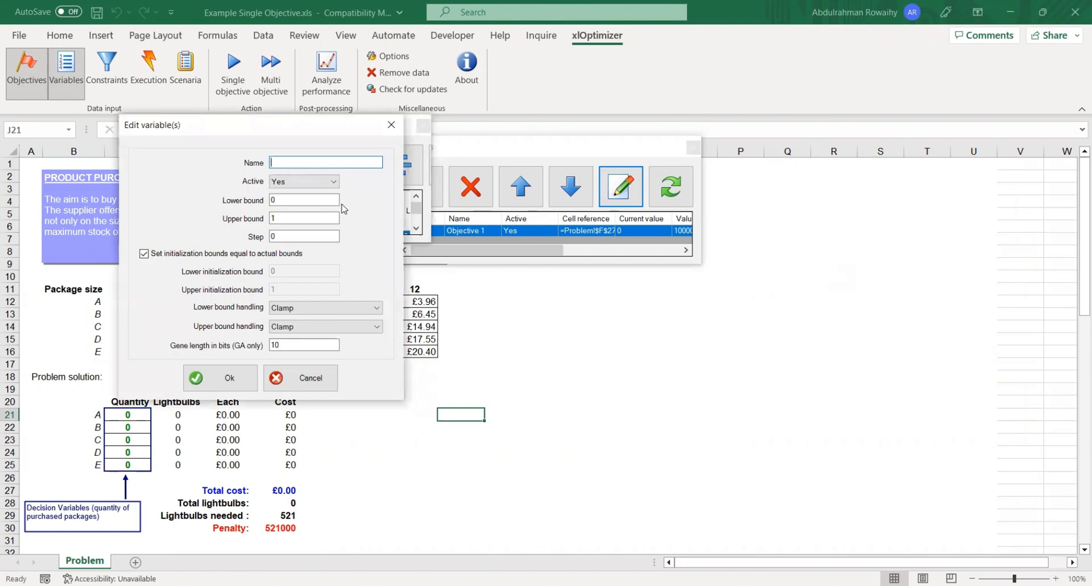
pyautogui.click(307, 219)
pyautogui.write('4')
pyautogui.click(314, 238)
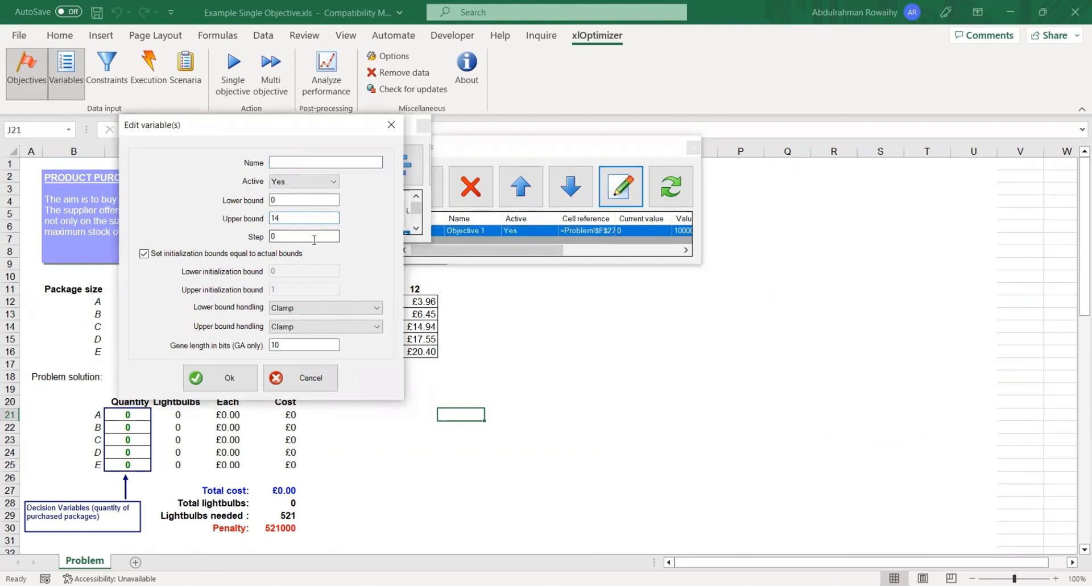
pyautogui.press('BackSpace')
pyautogui.write('1')
pyautogui.click(232, 379)
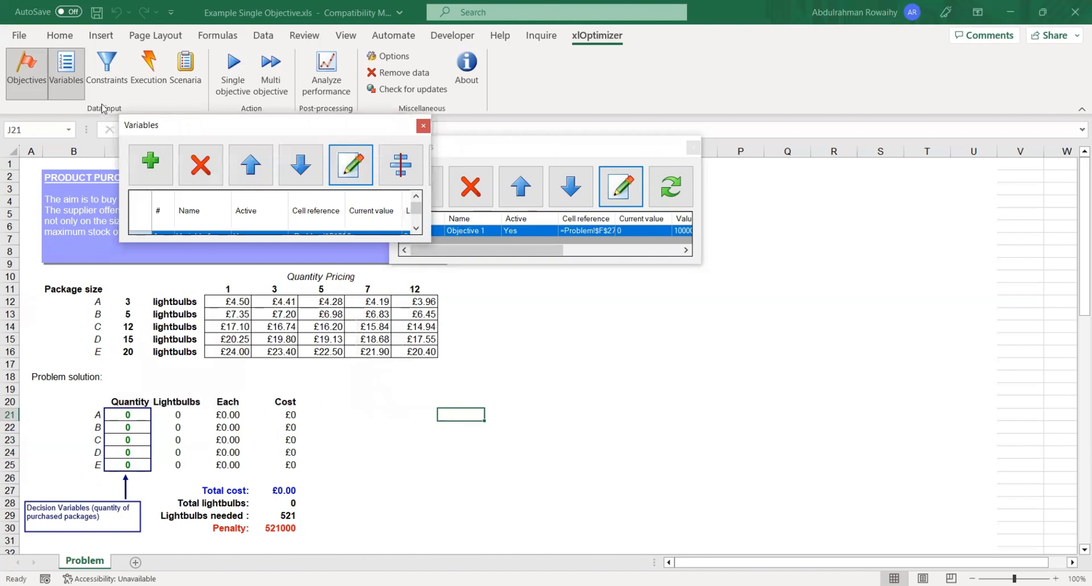
# - Add the total lightbulbs in cell F28 as a constraint
pyautogui.click(111, 84)
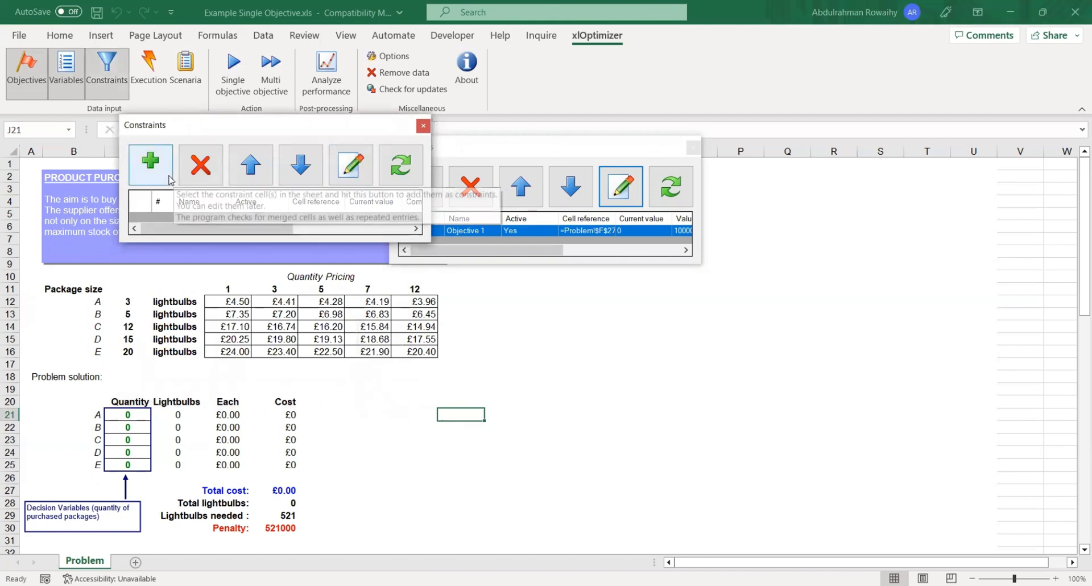
pyautogui.click(171, 180)
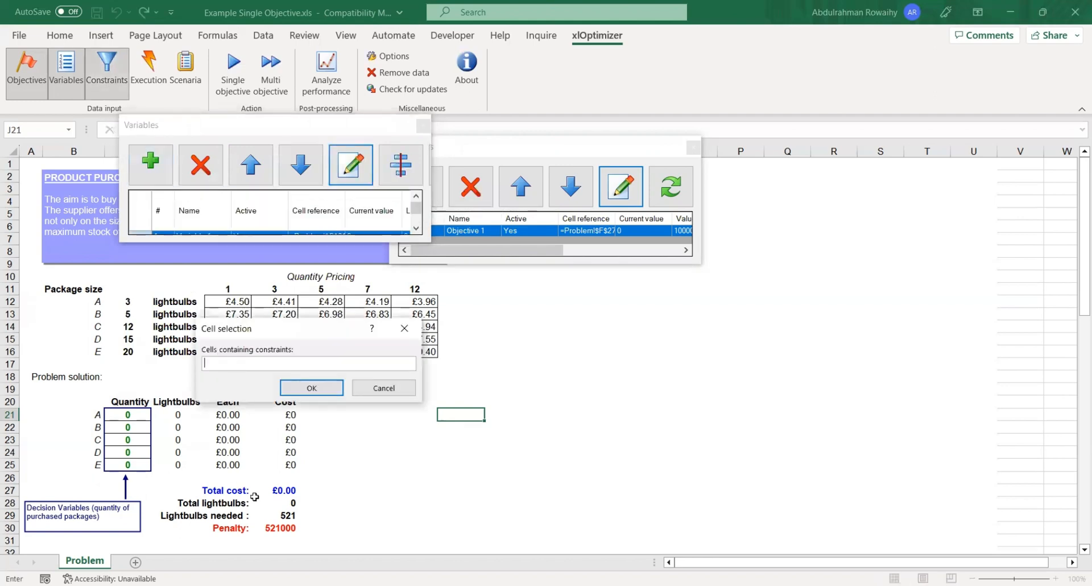
pyautogui.click(274, 503)
pyautogui.click(328, 392)
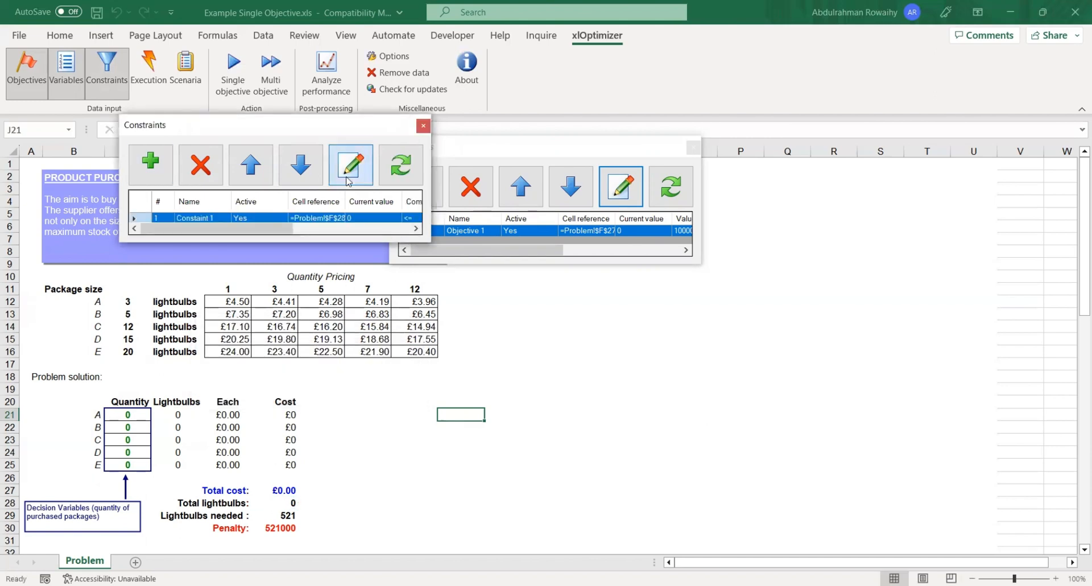
# - Set the constraint's comparison to =>, its comparison value to 521, and its penalty function to 1000*V+10000
pyautogui.click(308, 199)
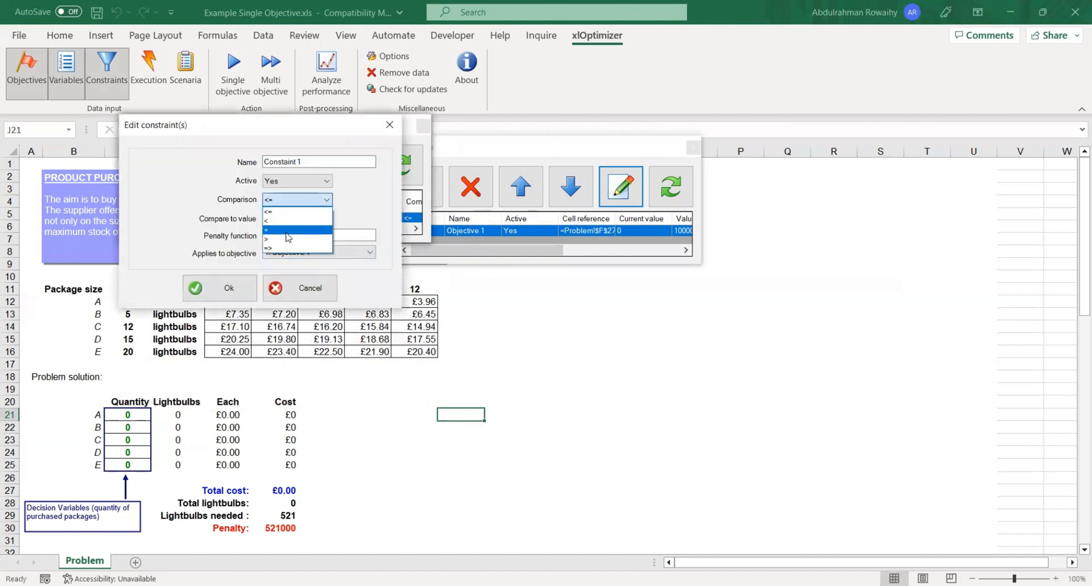
pyautogui.click(285, 234)
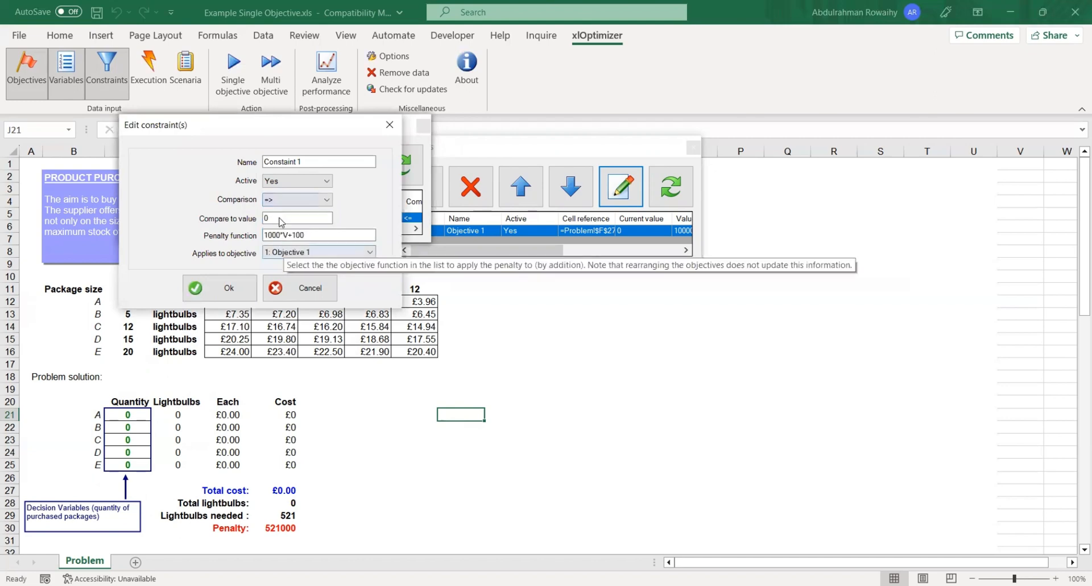
pyautogui.doubleClick(280, 217)
pyautogui.write('521')
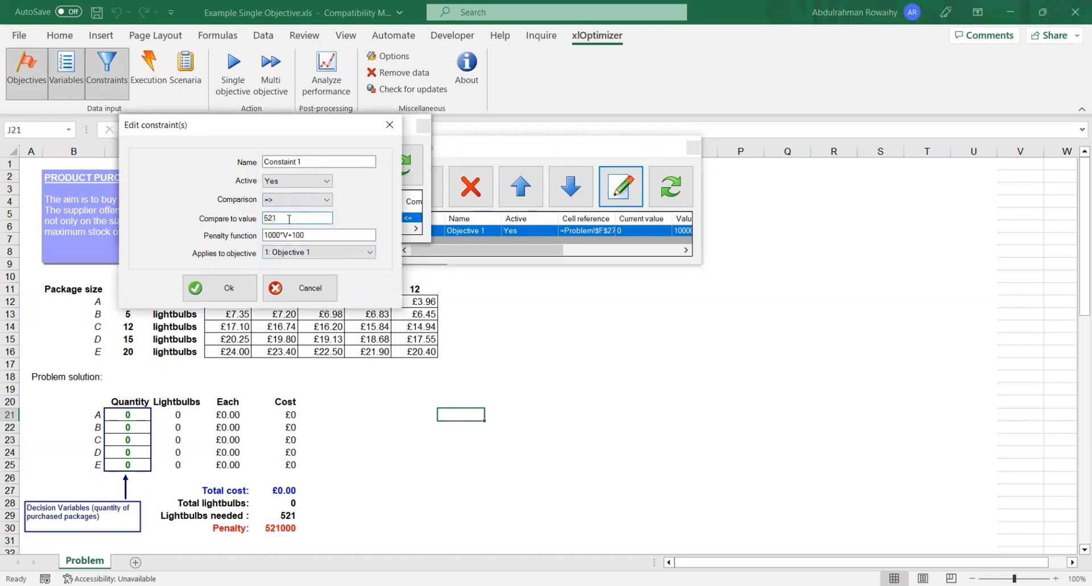
pyautogui.click(316, 235)
pyautogui.write('00')
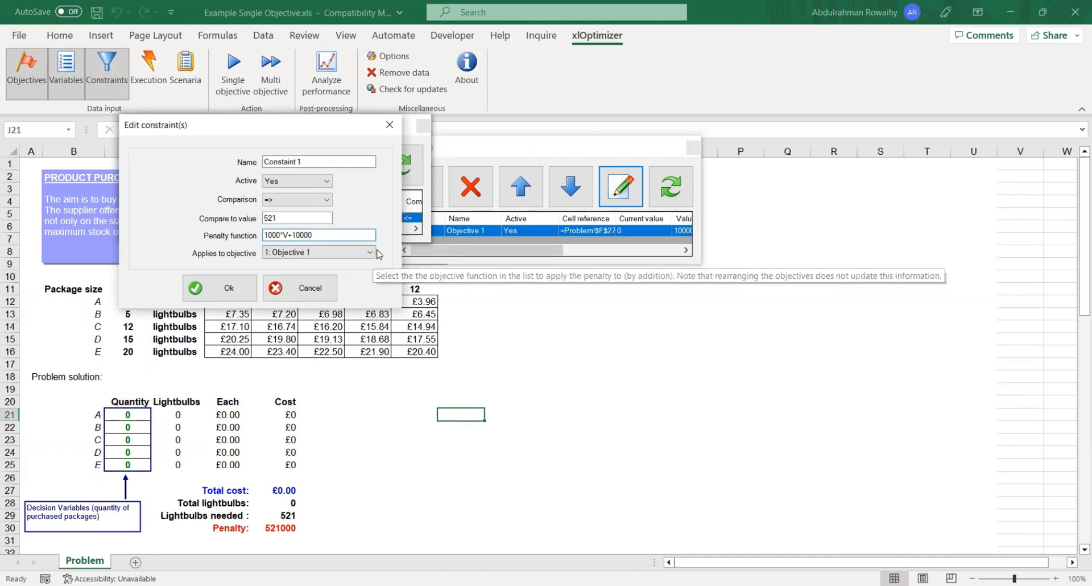
pyautogui.click(236, 298)
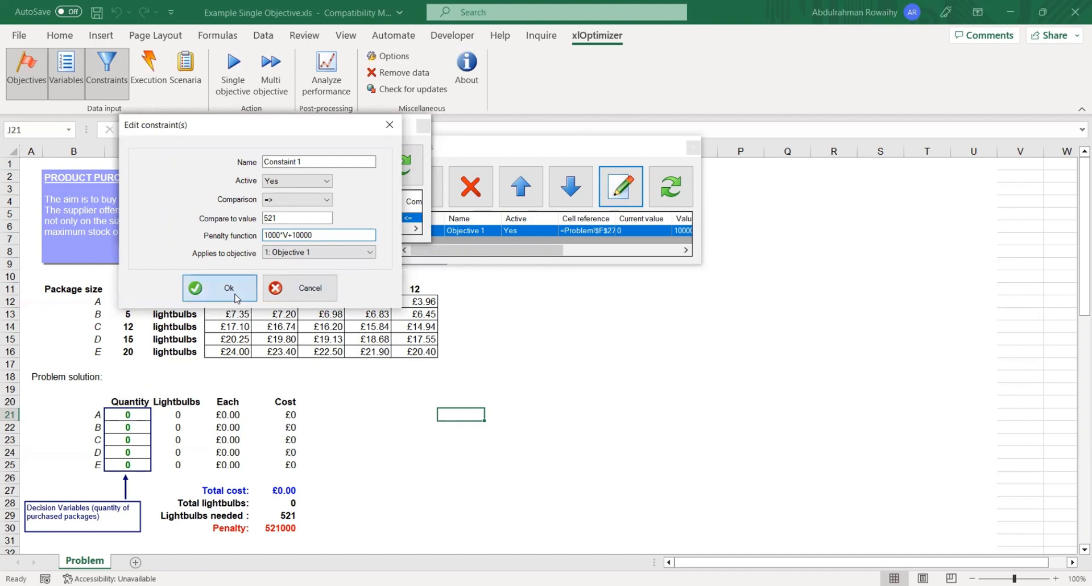
# - Add an optimization scenario with the termination criterion OR(FE>=5000, TIME_MIN>1.5)
pyautogui.click(188, 64)
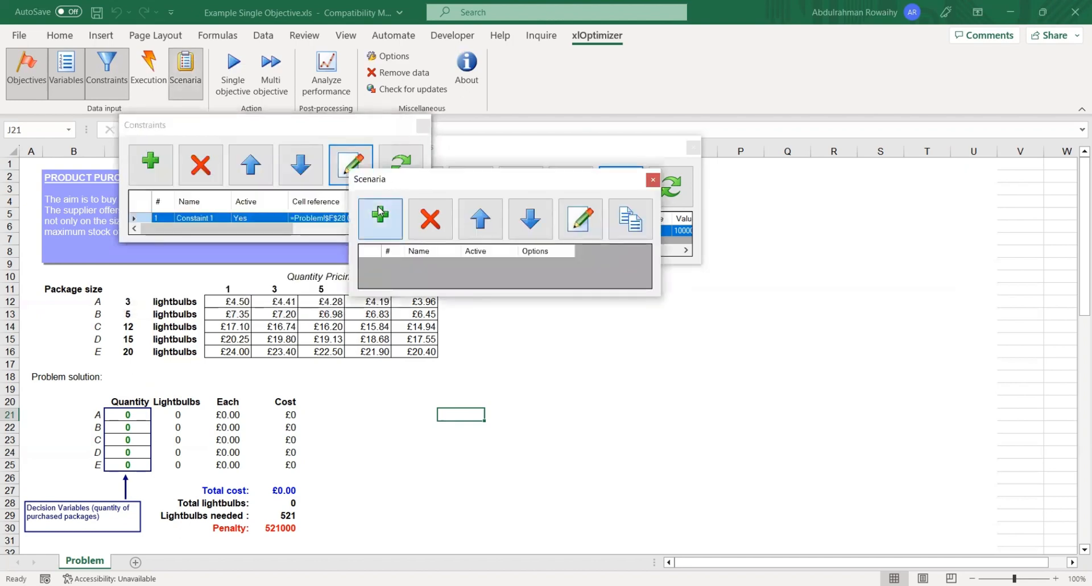
pyautogui.click(391, 220)
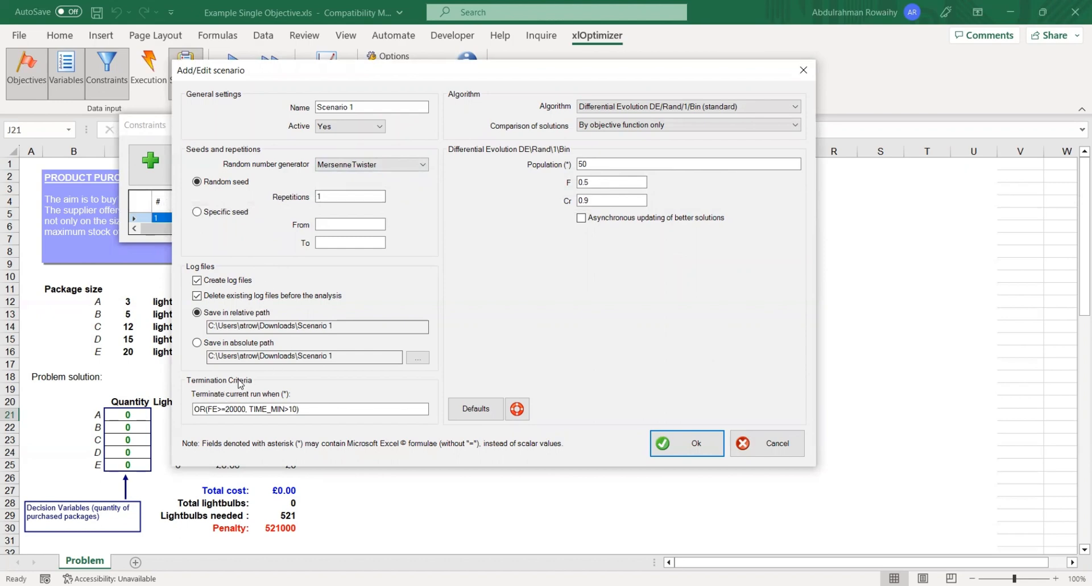
pyautogui.click(244, 408)
pyautogui.press('BackSpace')
pyautogui.press('BackSpace')
pyautogui.press('BackSpace')
pyautogui.press('BackSpace')
pyautogui.write('500')
pyautogui.click(293, 408)
pyautogui.press('BackSpace')
pyautogui.write('.5')
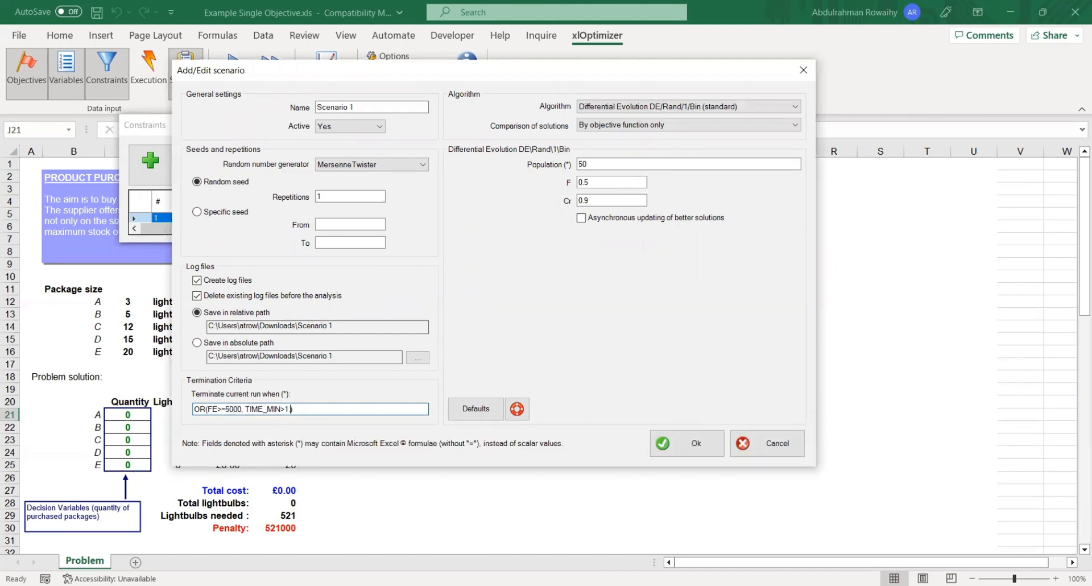
# - Choose Standard Genetic Algorithm for the scenario and set its population to 75
pyautogui.click(623, 107)
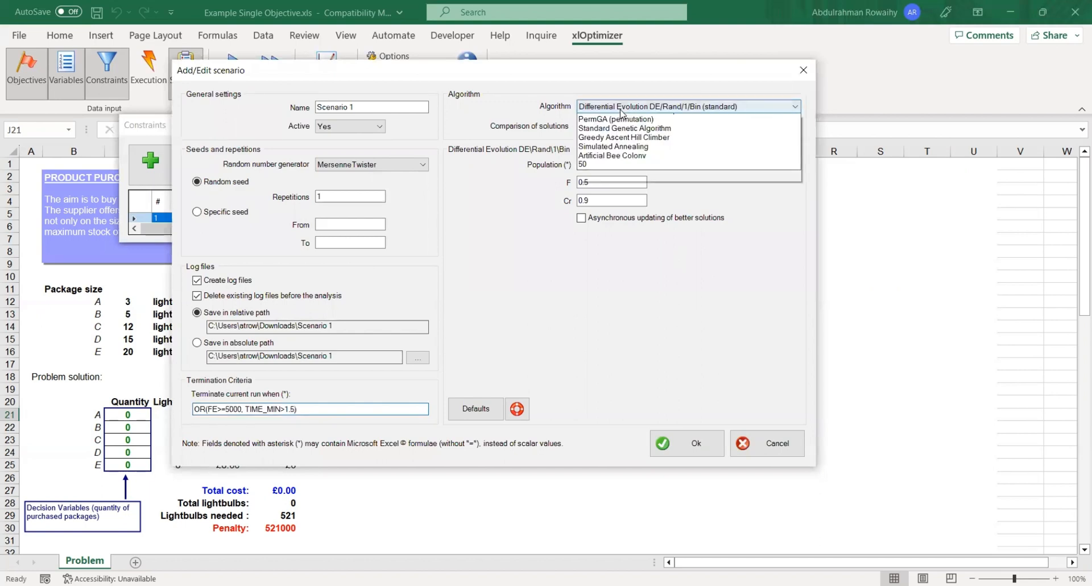
pyautogui.click(625, 192)
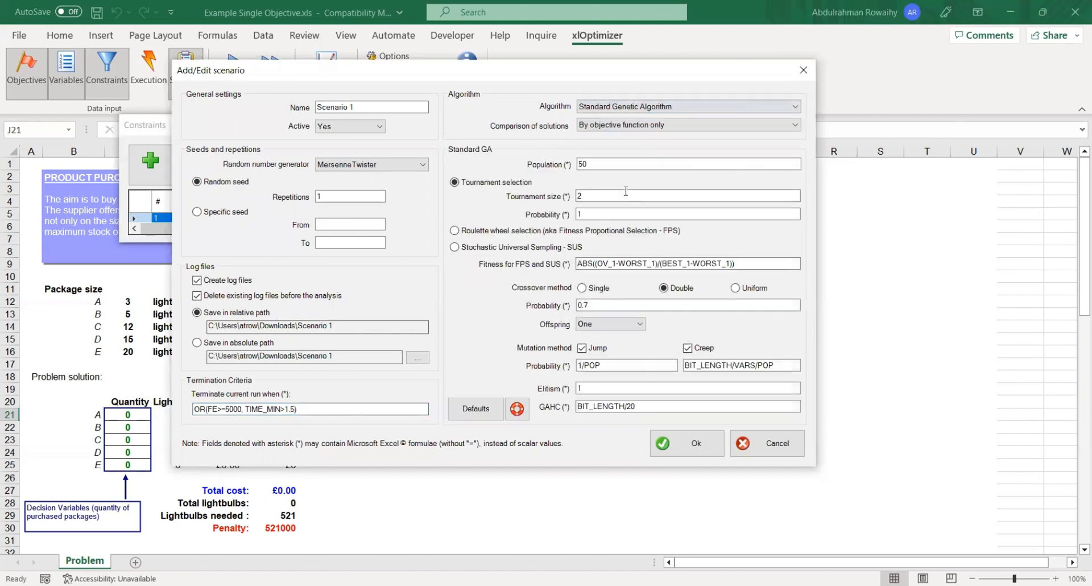
pyautogui.moveTo(637, 166)
pyautogui.click(592, 169)
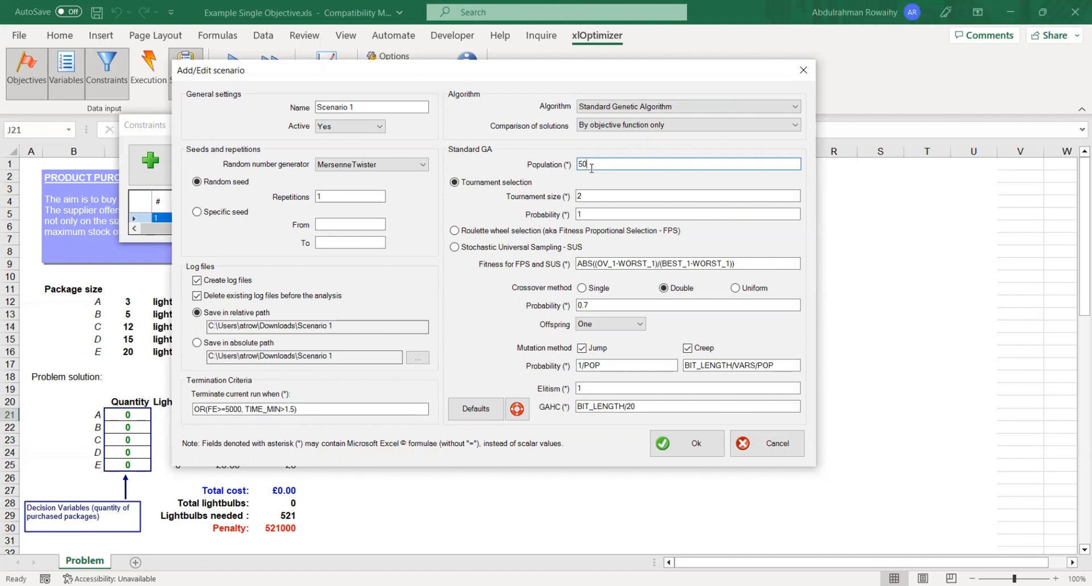
pyautogui.press('BackSpace')
pyautogui.press('BackSpace')
pyautogui.write('75')
# - Set the genetic algorithm's crossover probability to 0.8, keeping Offspring at One
pyautogui.moveTo(590, 200)
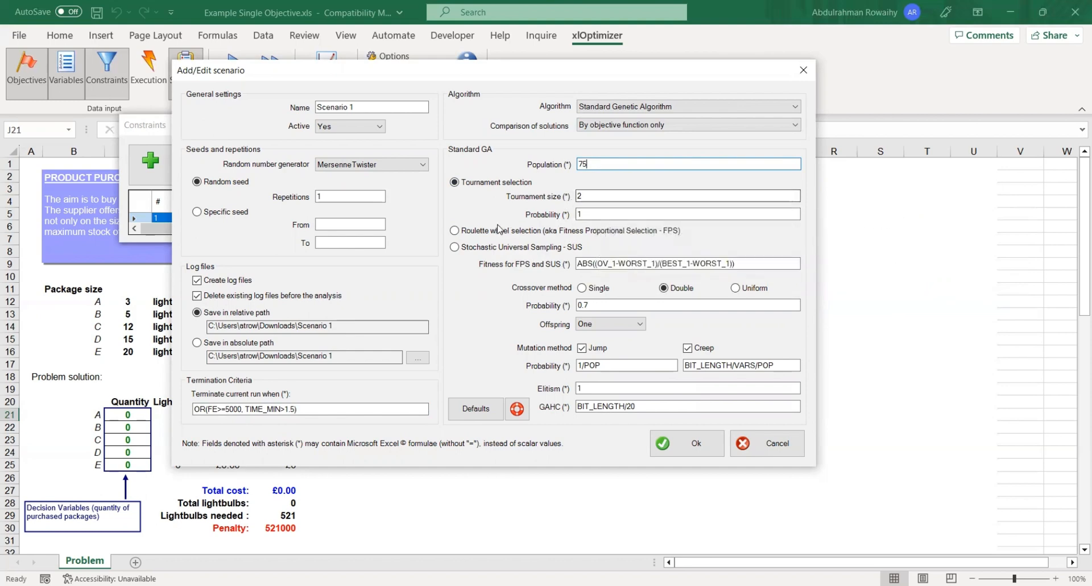
pyautogui.moveTo(487, 237)
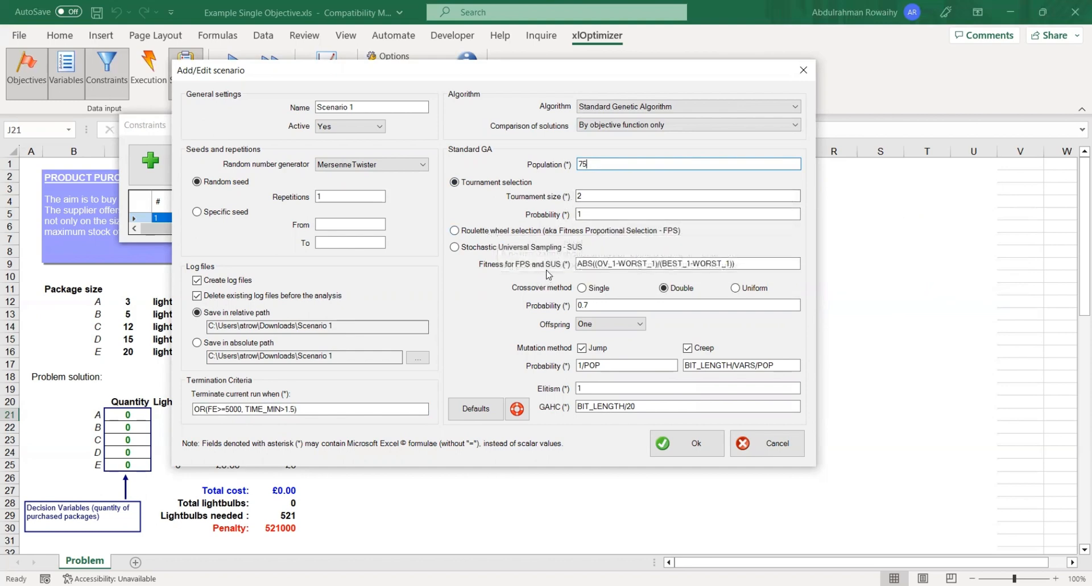
pyautogui.moveTo(614, 264)
pyautogui.moveTo(559, 257)
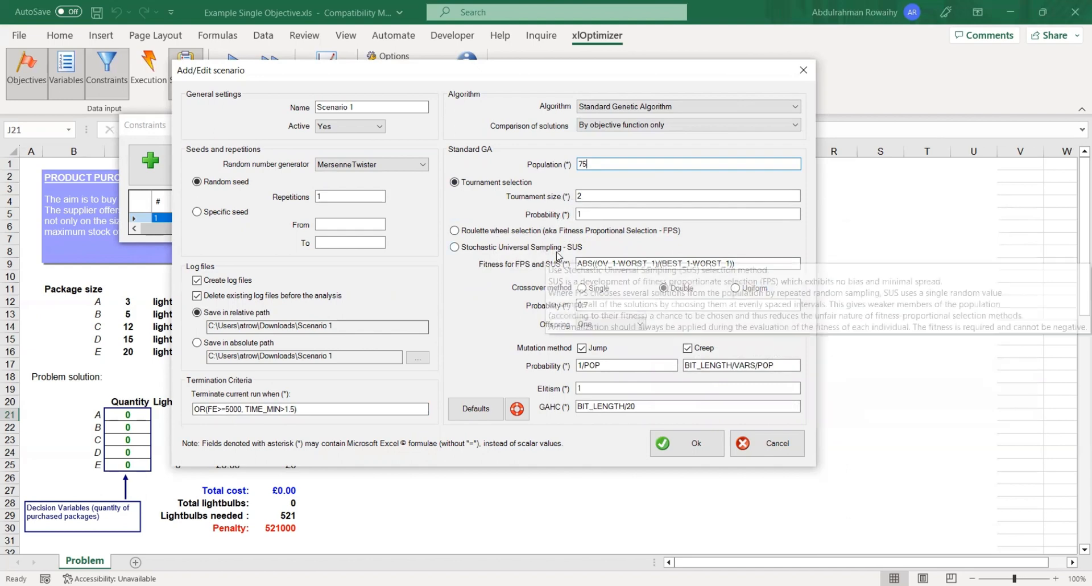
pyautogui.moveTo(522, 233)
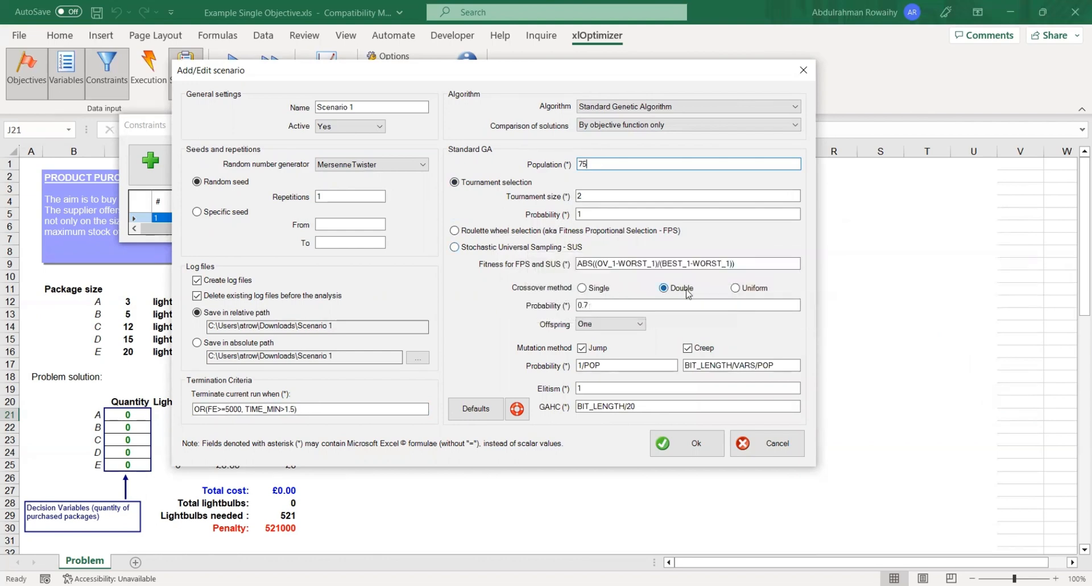
pyautogui.moveTo(607, 301)
pyautogui.click(686, 305)
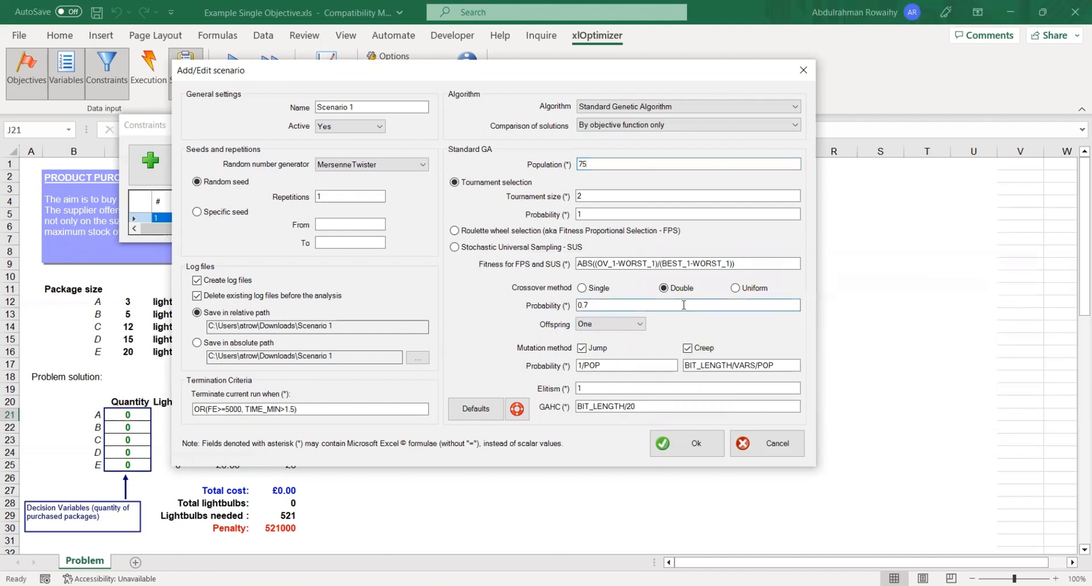
pyautogui.press('BackSpace')
pyautogui.write('8')
pyautogui.click(618, 327)
pyautogui.click(619, 330)
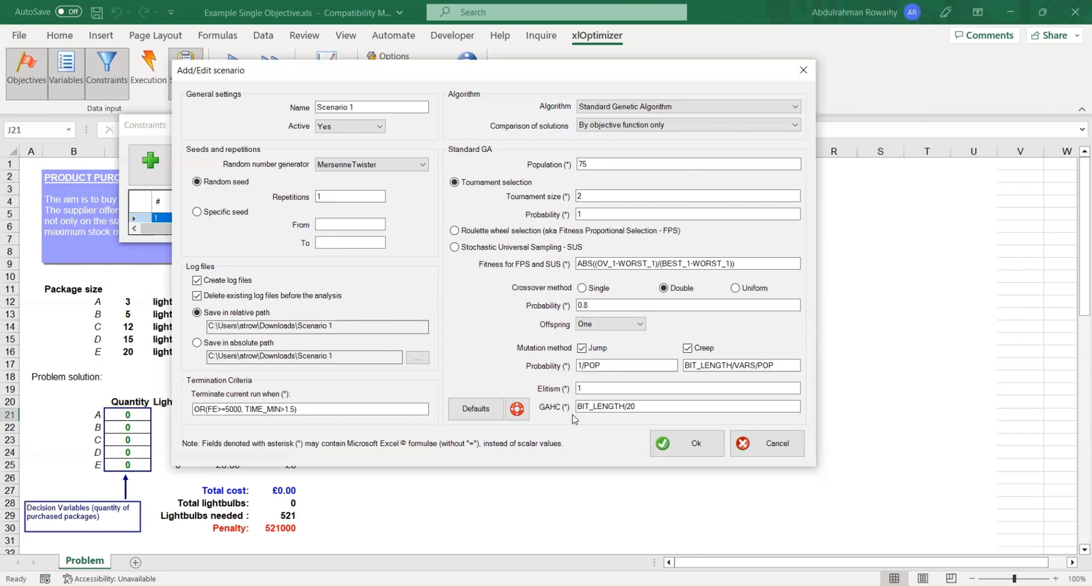
# - Save the scenario and run the single-objective optimization
pyautogui.moveTo(589, 401)
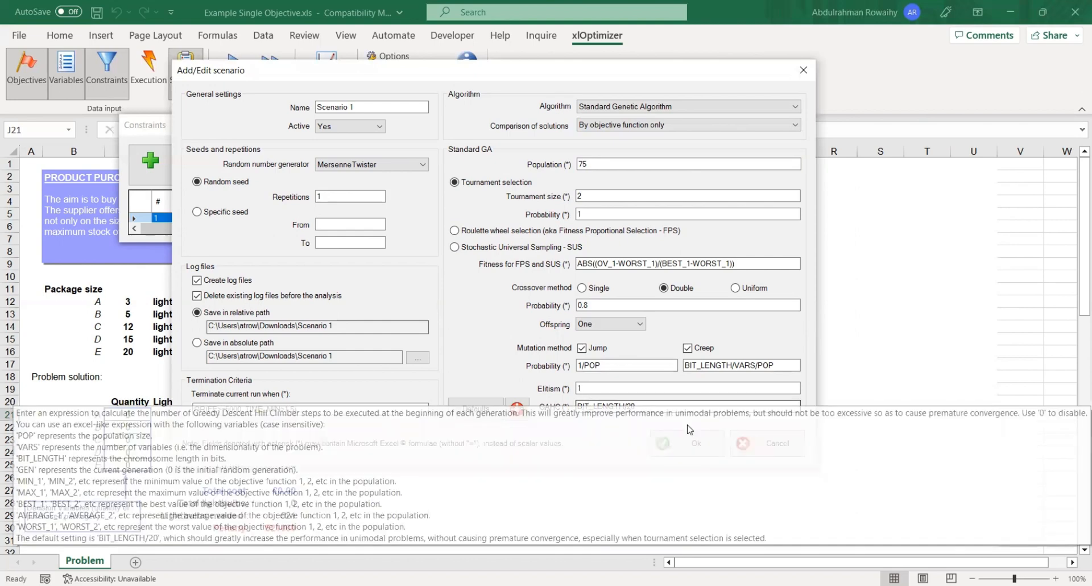
pyautogui.click(677, 450)
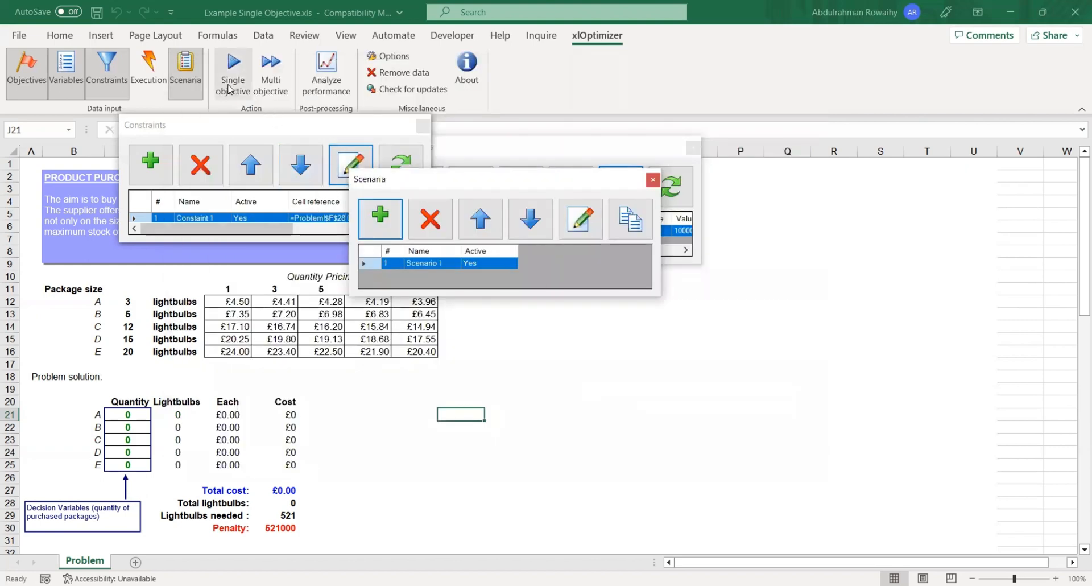
pyautogui.click(229, 90)
pyautogui.click(311, 219)
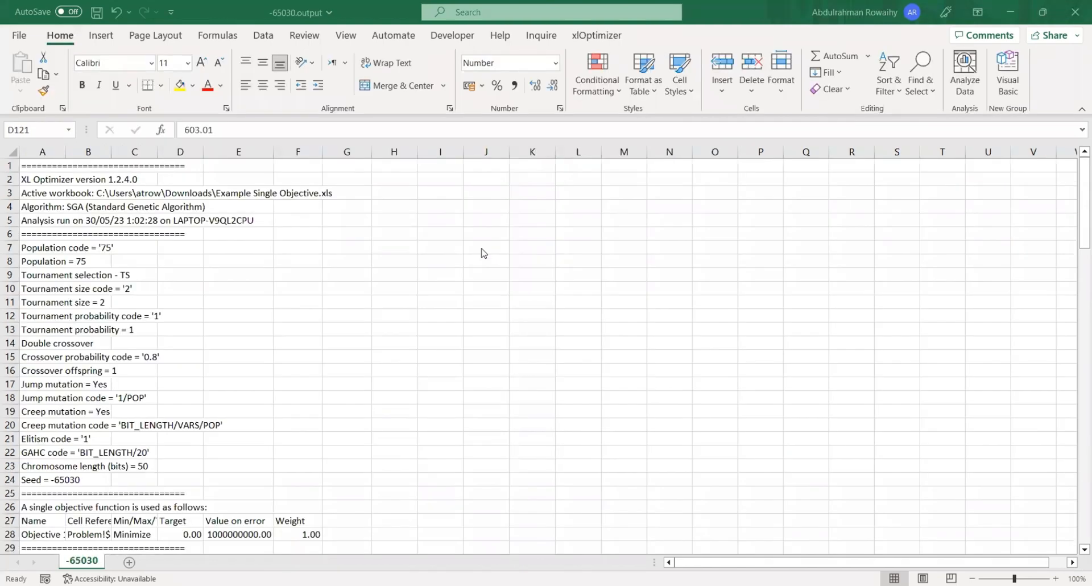
# - Examine the genetic algorithm output file, including the design variables, progress summary and GA convergence chart
pyautogui.scroll(-3, 290, 401)
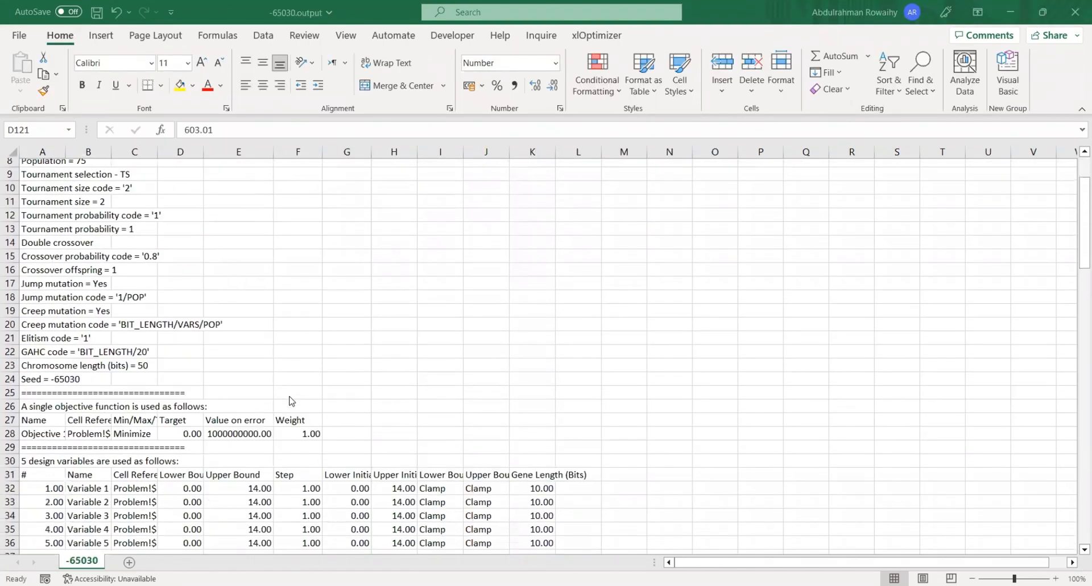
pyautogui.scroll(-7, 146, 388)
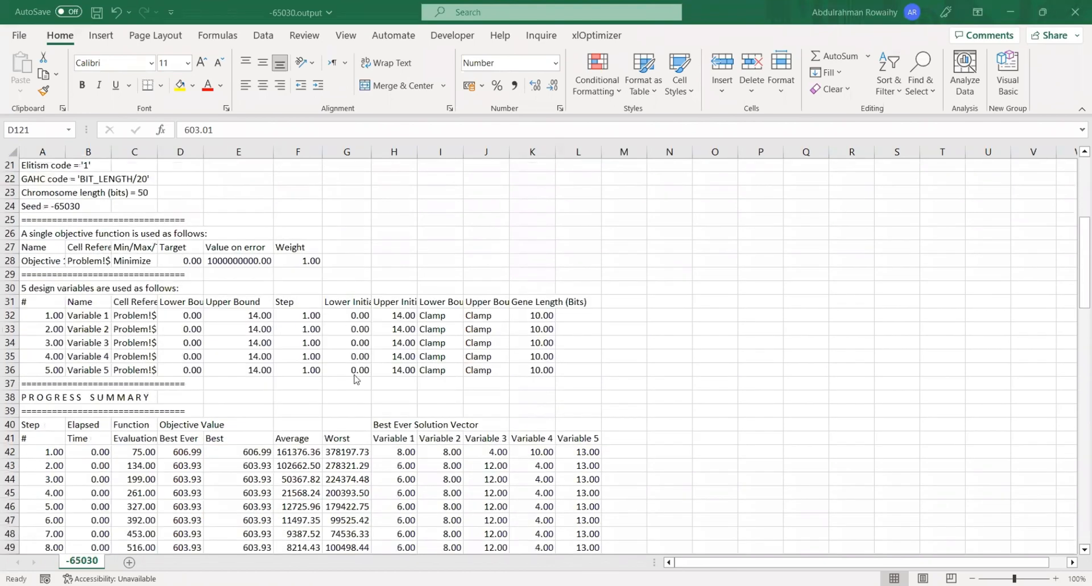
pyautogui.scroll(-1, 324, 421)
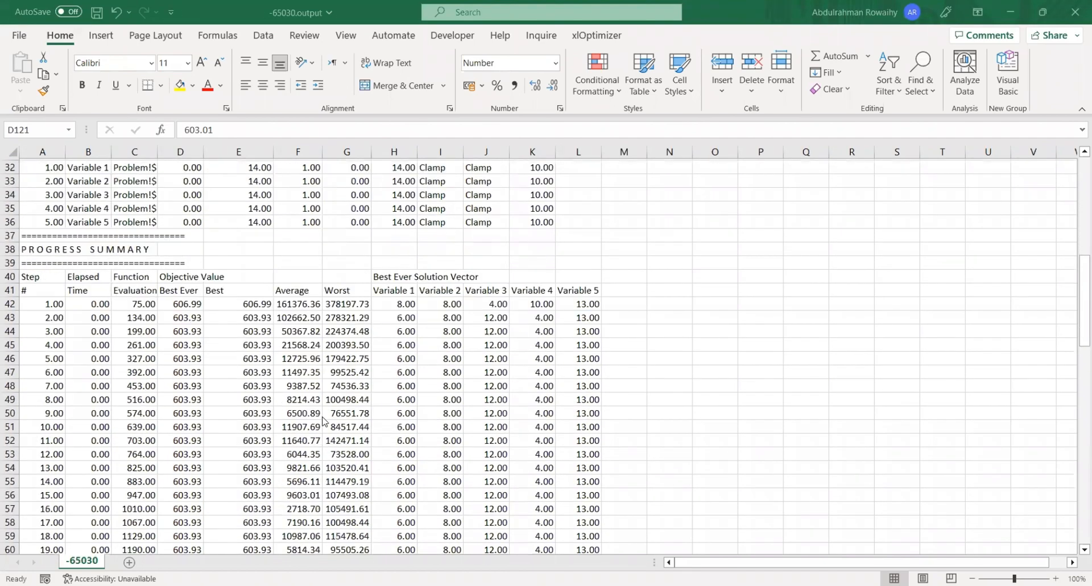
pyautogui.scroll(-4, 325, 421)
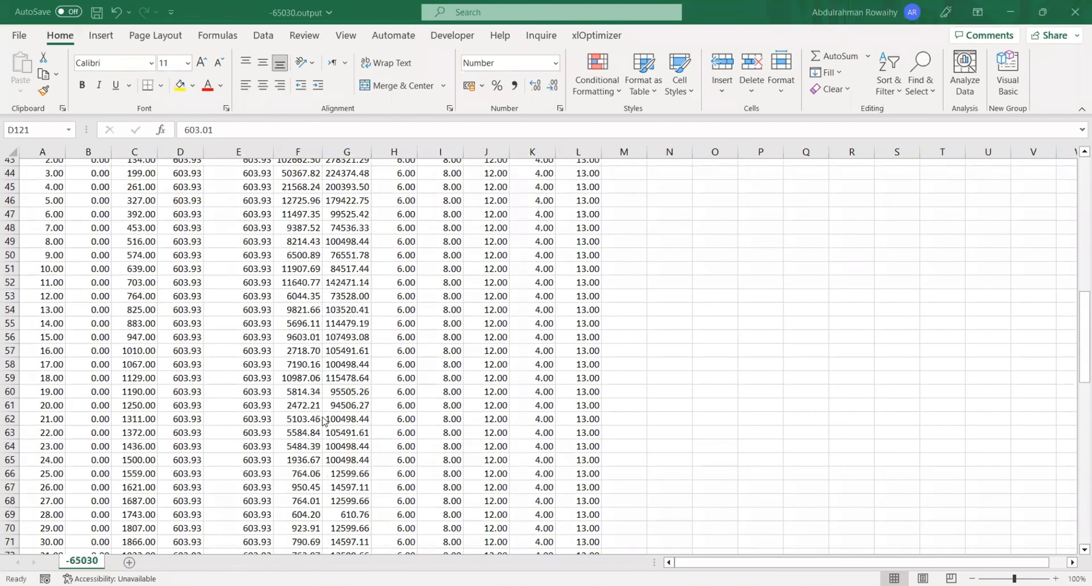
pyautogui.scroll(1, 324, 421)
pyautogui.scroll(-15, 324, 421)
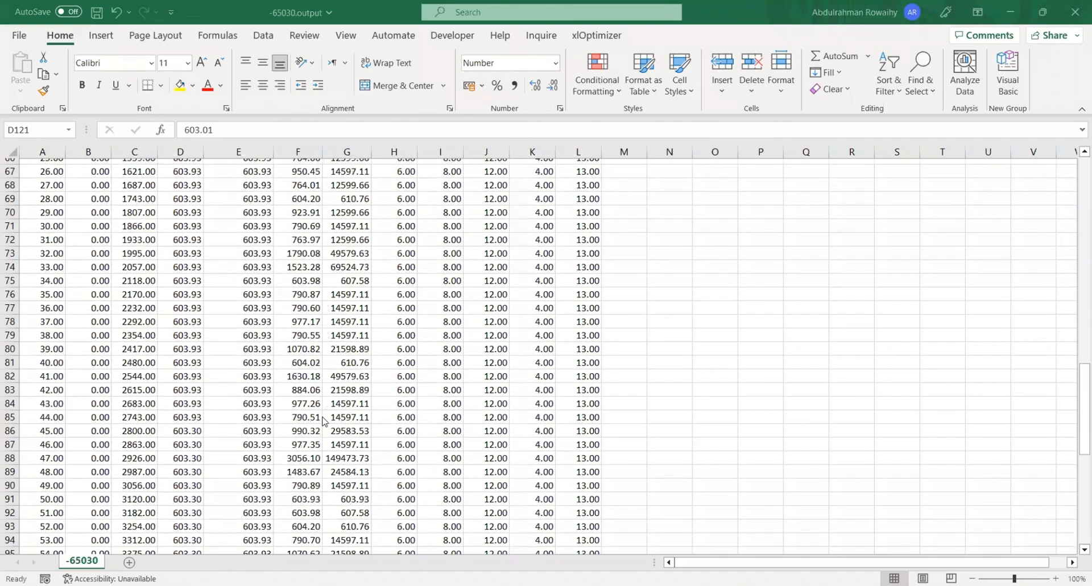
pyautogui.hscroll(5, 325, 421)
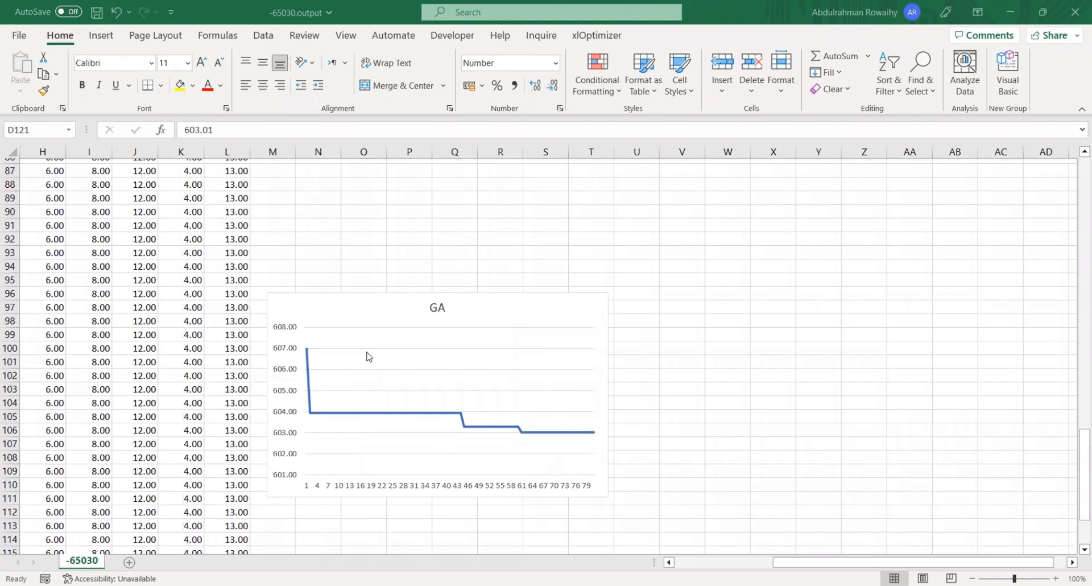
pyautogui.hscroll(-3, 366, 356)
pyautogui.hscroll(-2, 444, 320)
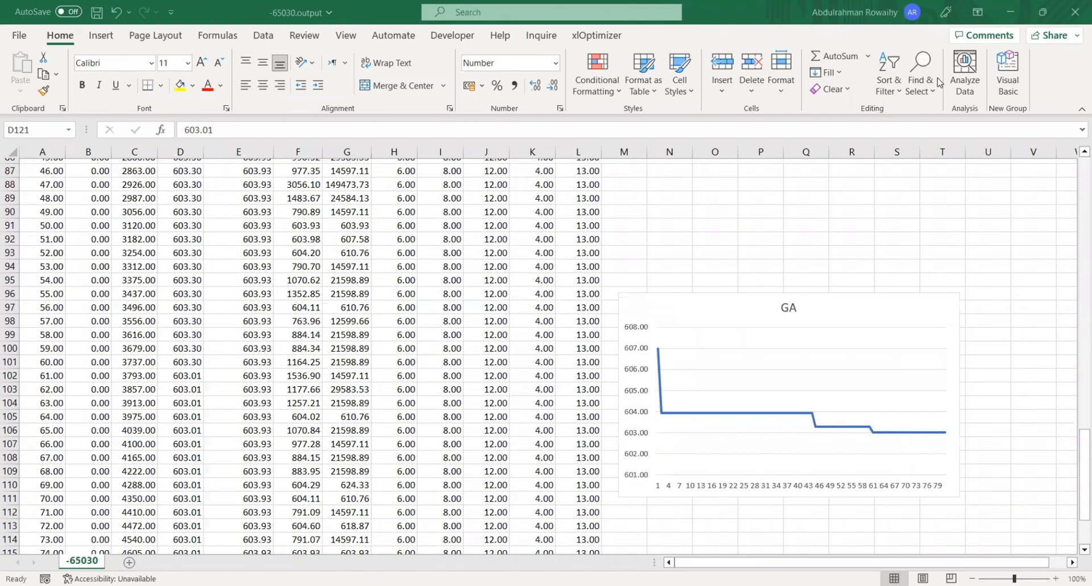